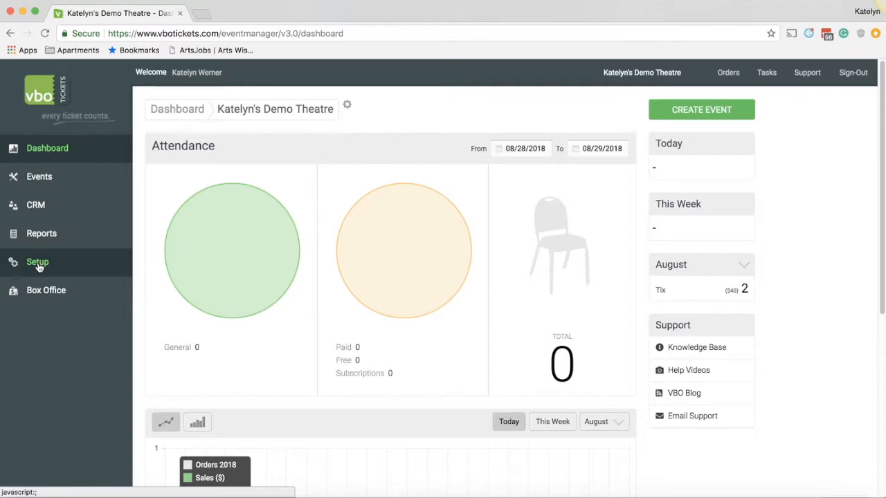
- Open the Advertising settings page in the account setup
scroll(31, 353, down, 3)
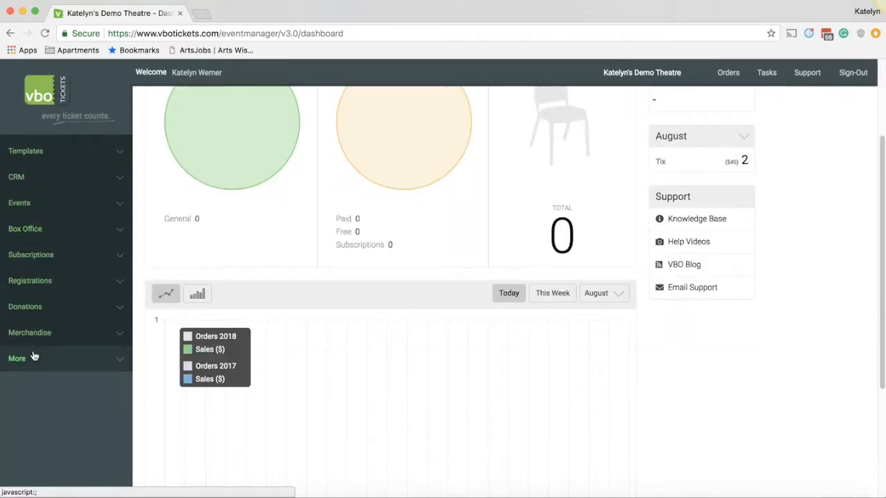
click(33, 358)
click(28, 440)
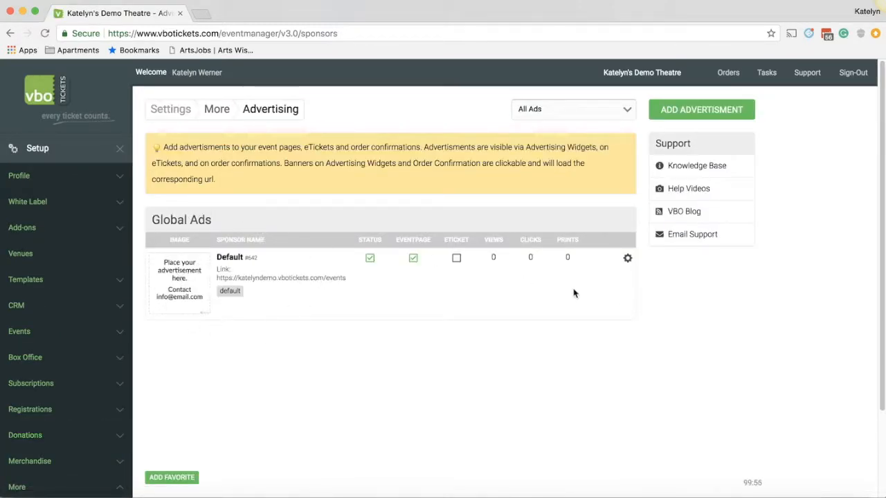
- Review the Default ad's settings, including its link, tags and banner image, and close them without changes
click(622, 260)
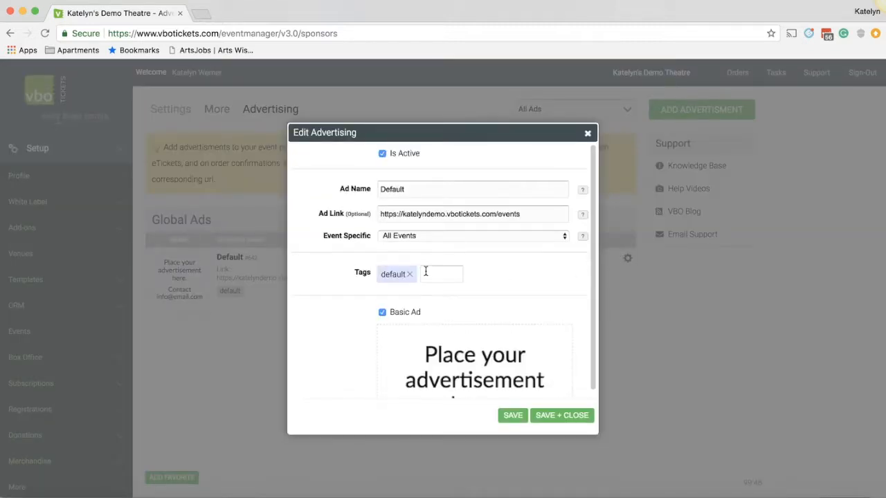
scroll(425, 271, down, 3)
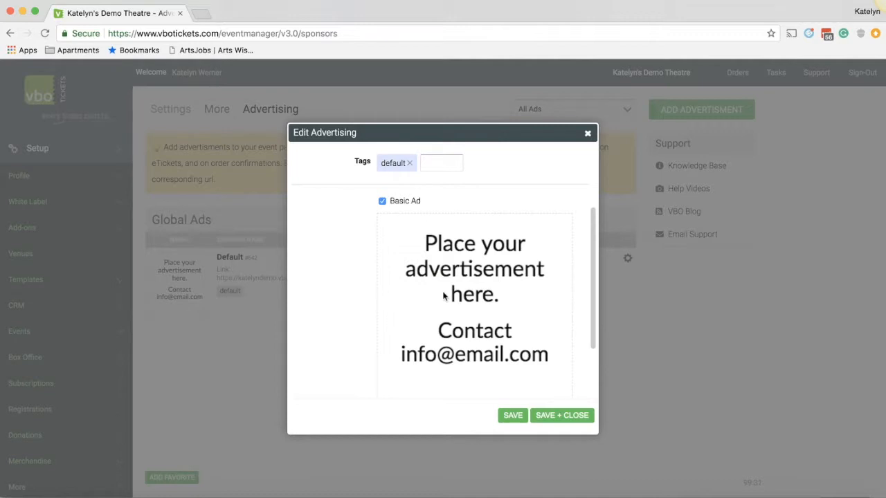
scroll(446, 296, down, 1)
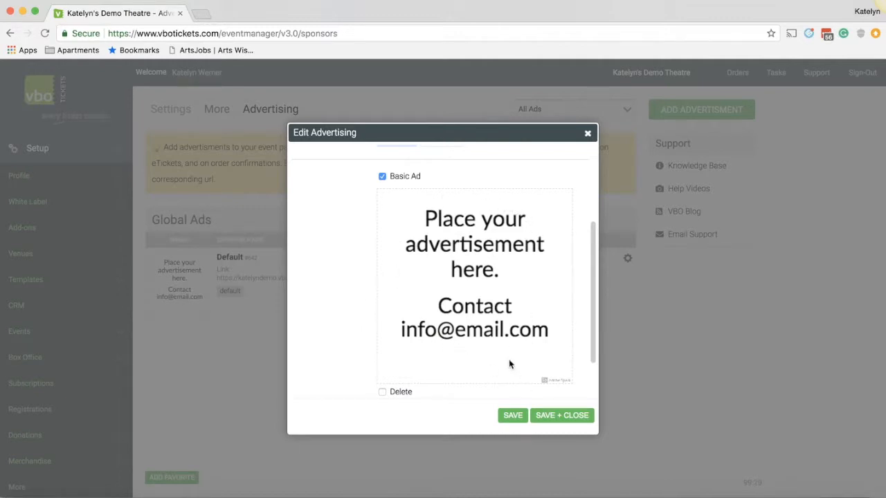
click(587, 134)
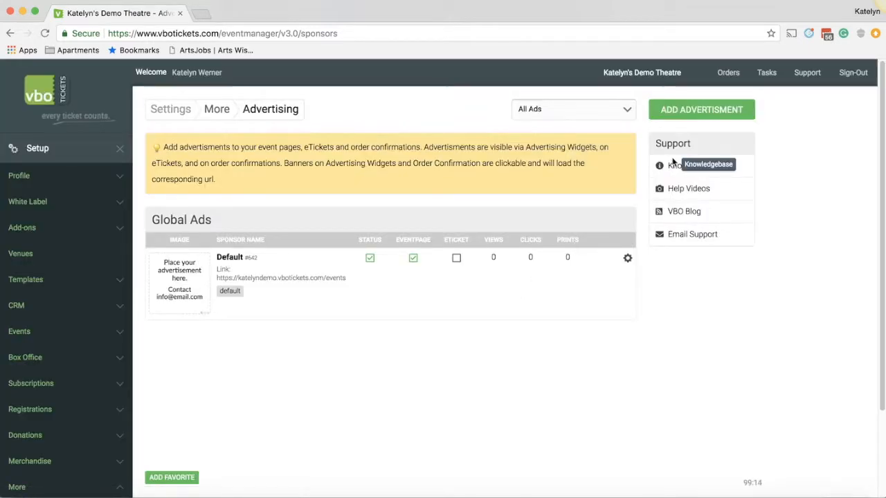
click(694, 112)
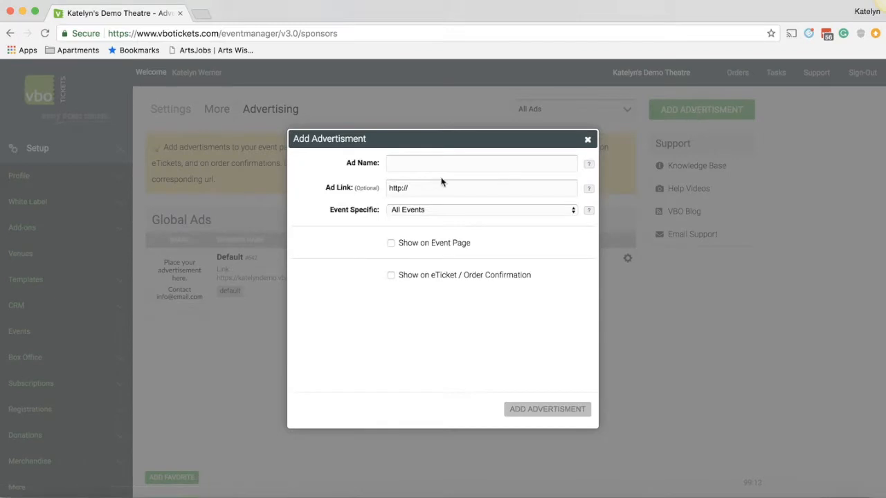
click(439, 166)
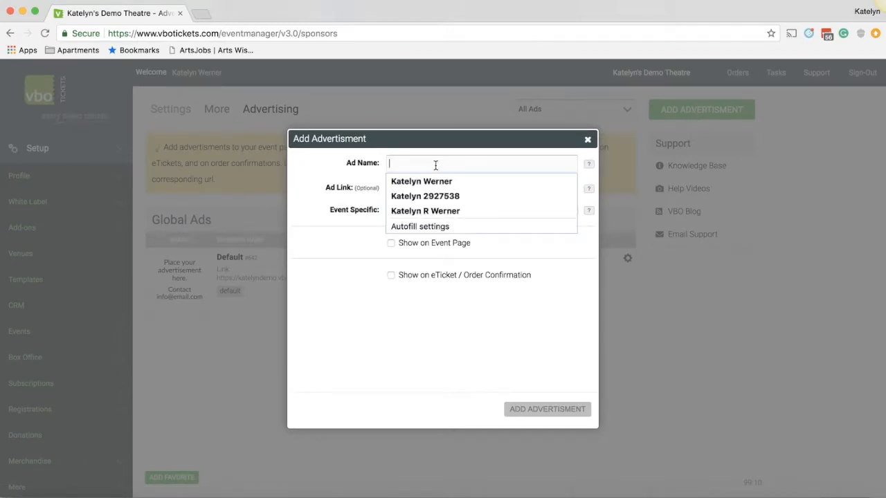
text(zucchini restaurant)
drag(417, 164, 369, 174)
click(371, 176)
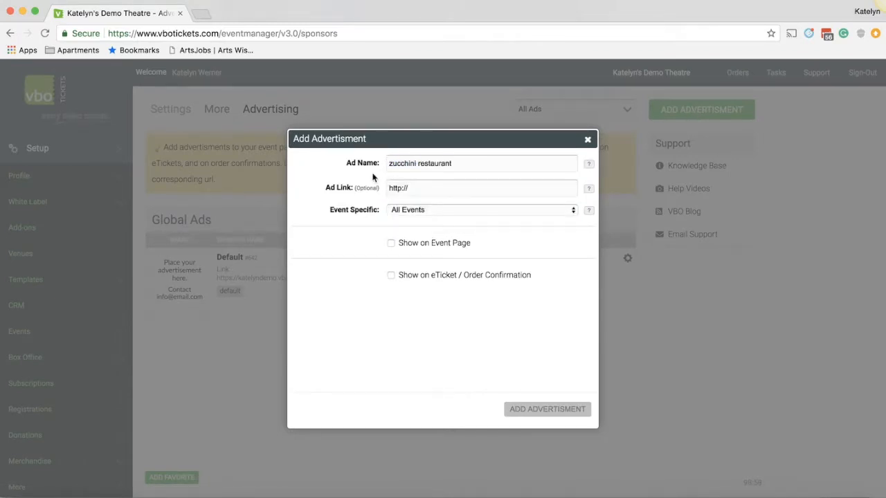
click(418, 186)
- Show the new ad on the event page with the image rsz_zucchini.jpg and add the advertisement
click(391, 244)
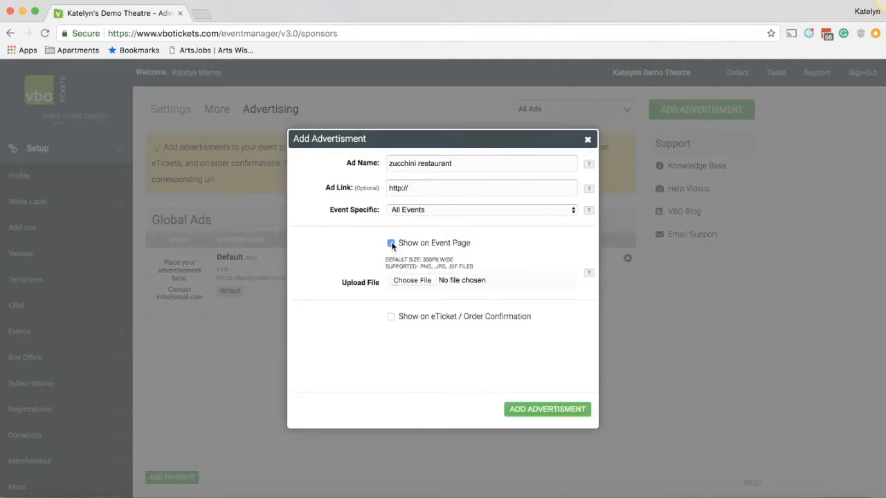
drag(386, 259, 478, 273)
click(414, 280)
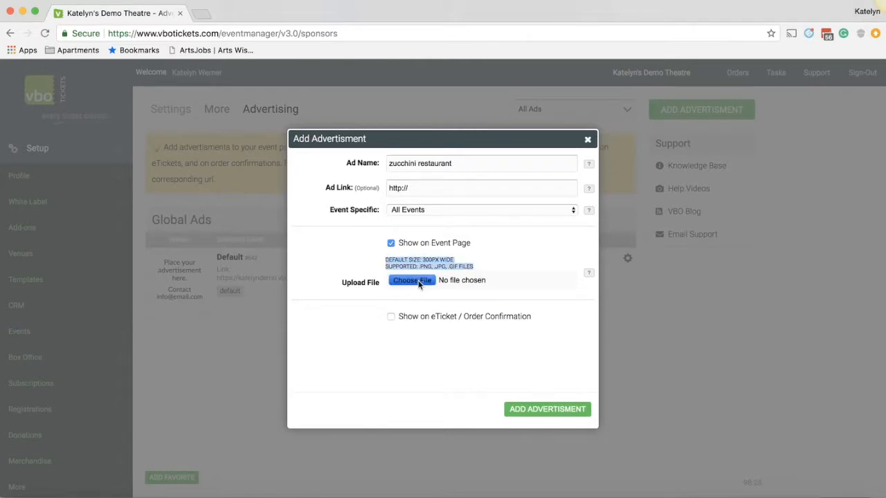
click(408, 103)
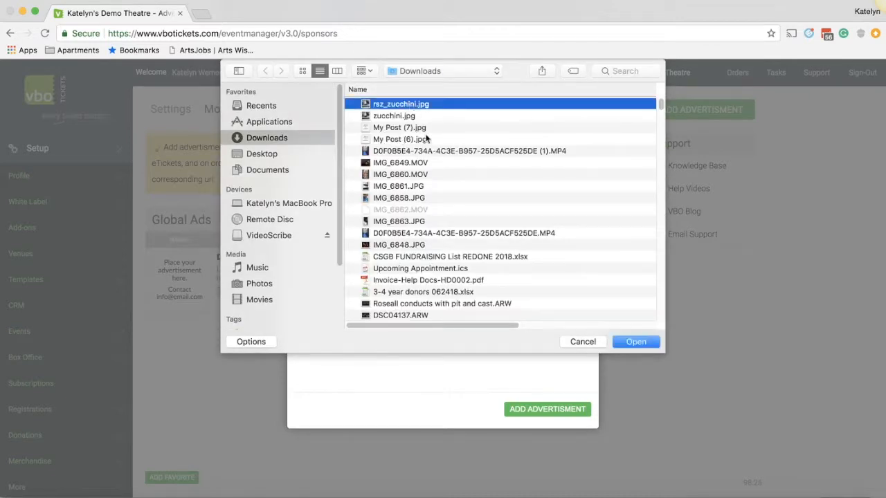
click(644, 343)
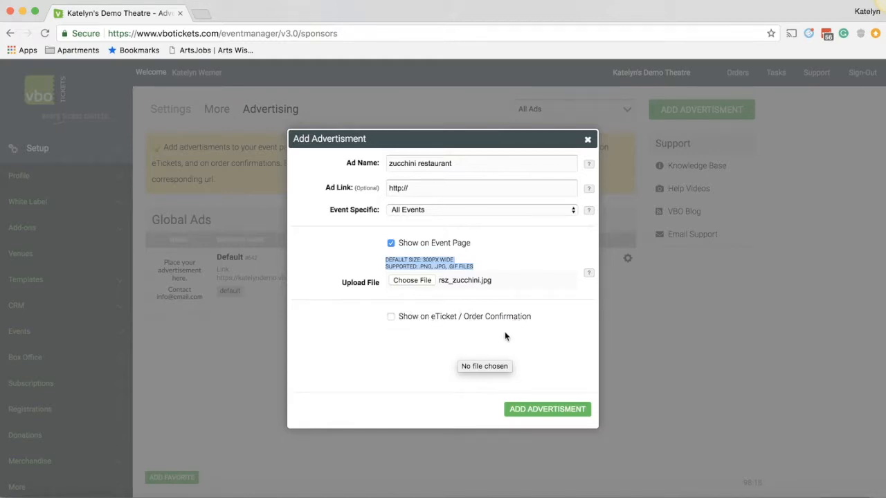
click(455, 338)
click(526, 412)
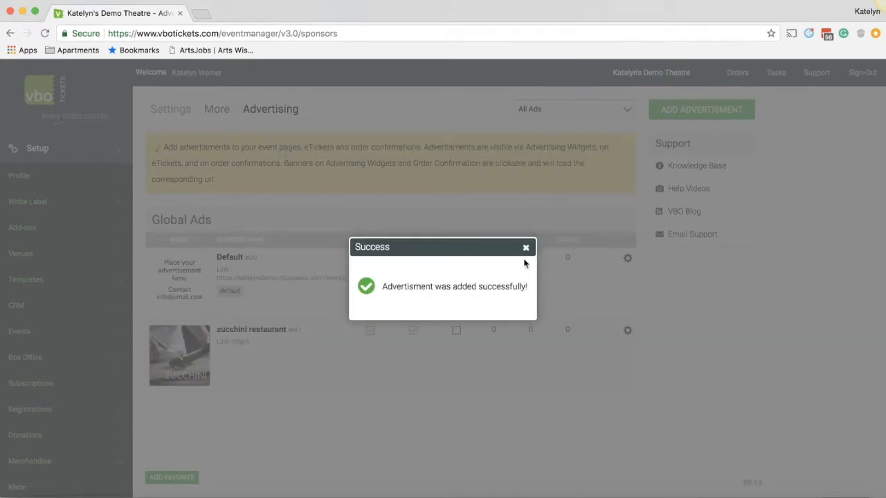
click(526, 247)
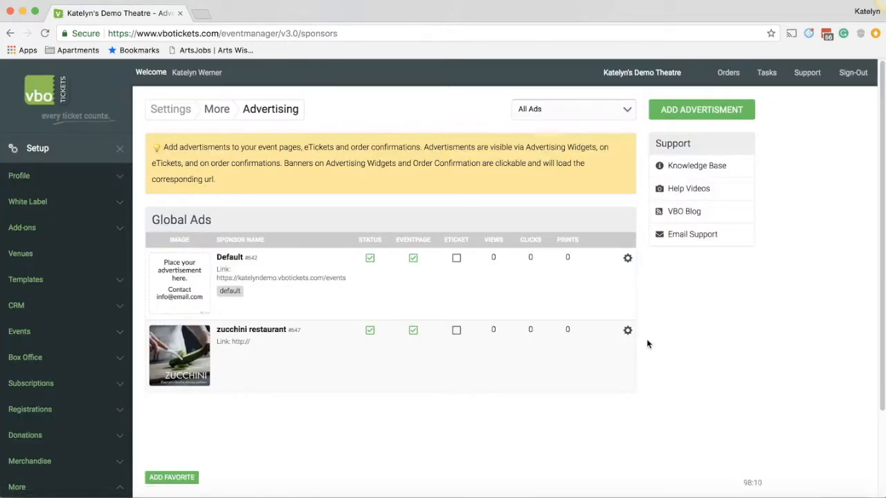
- Edit the zucchini restaurant ad to add the tag "restaurant", check its banner image, and save the changes
click(628, 332)
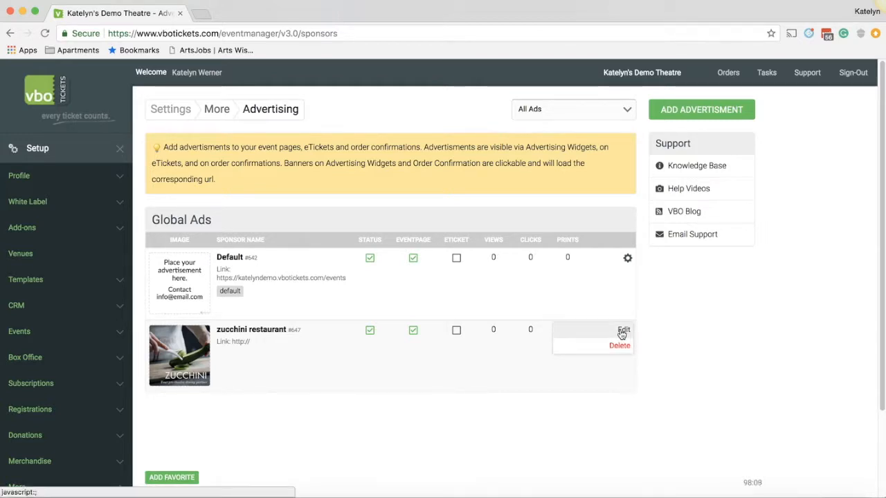
click(622, 330)
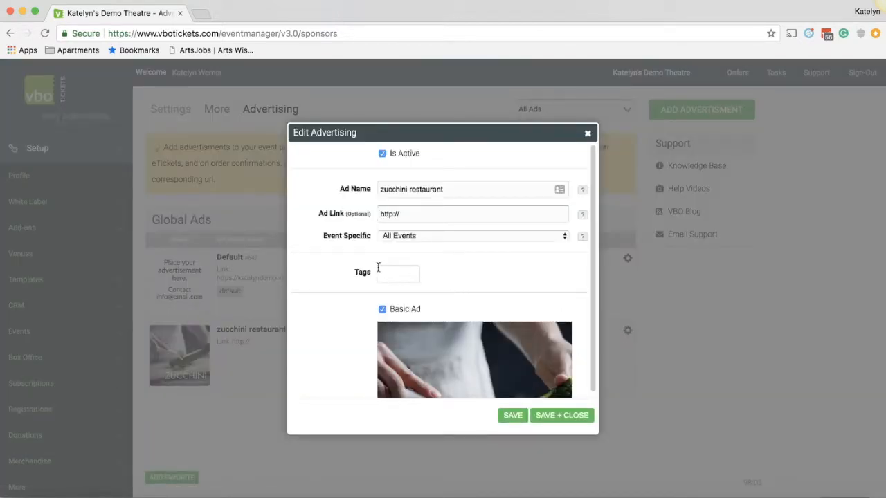
scroll(354, 267, down, 2)
scroll(354, 266, down, 2)
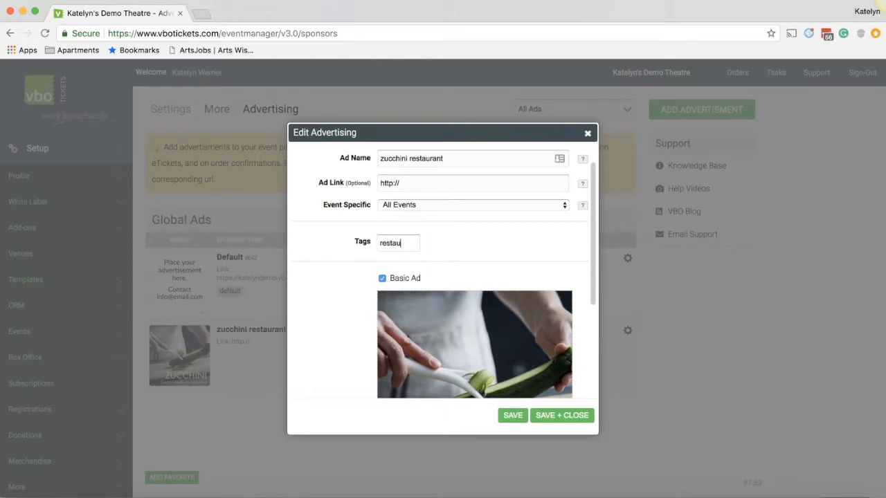
key(Return)
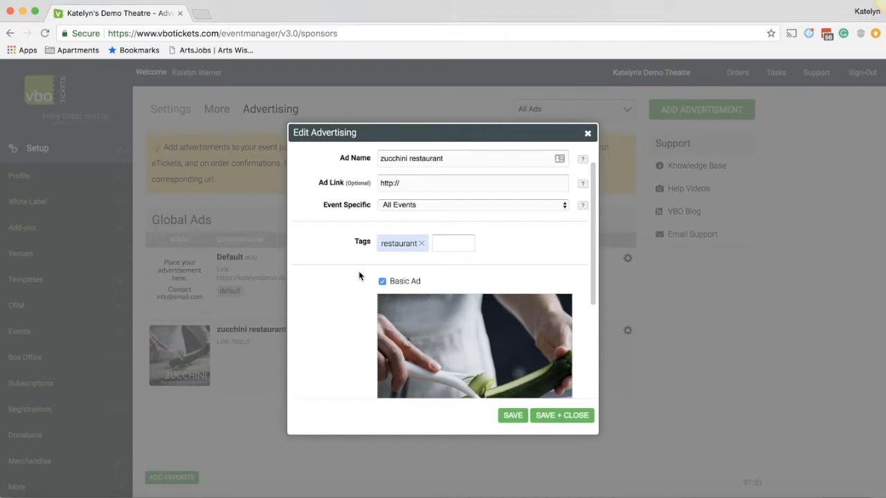
scroll(359, 274, down, 3)
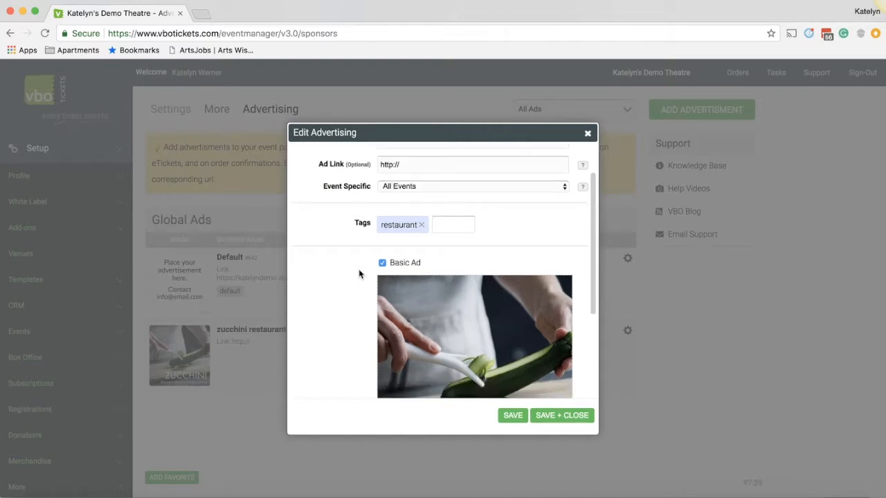
scroll(364, 256, up, 4)
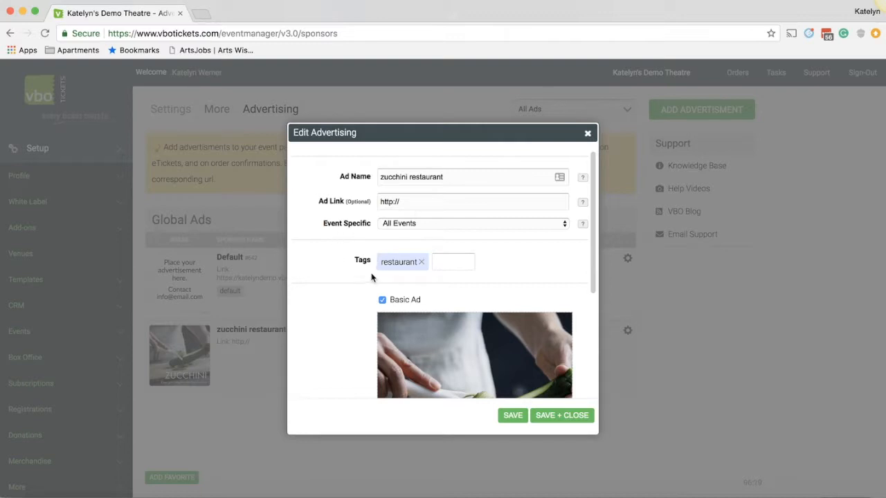
scroll(372, 277, down, 3)
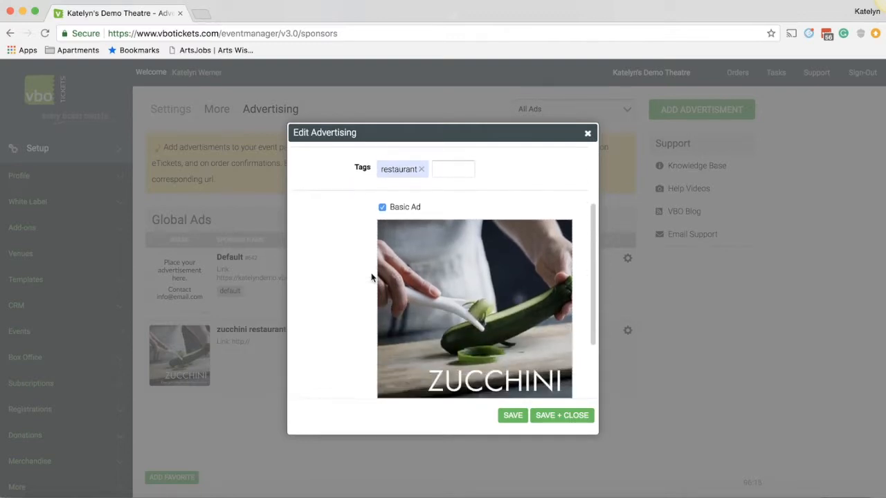
scroll(463, 233, down, 2)
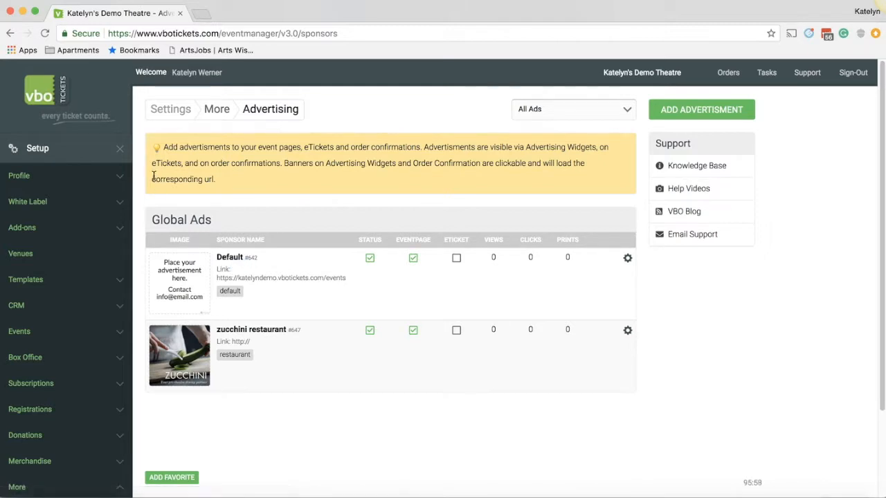
- Start a new white-label widget named "restaurants" with the type Advertising Widget
click(79, 205)
click(42, 285)
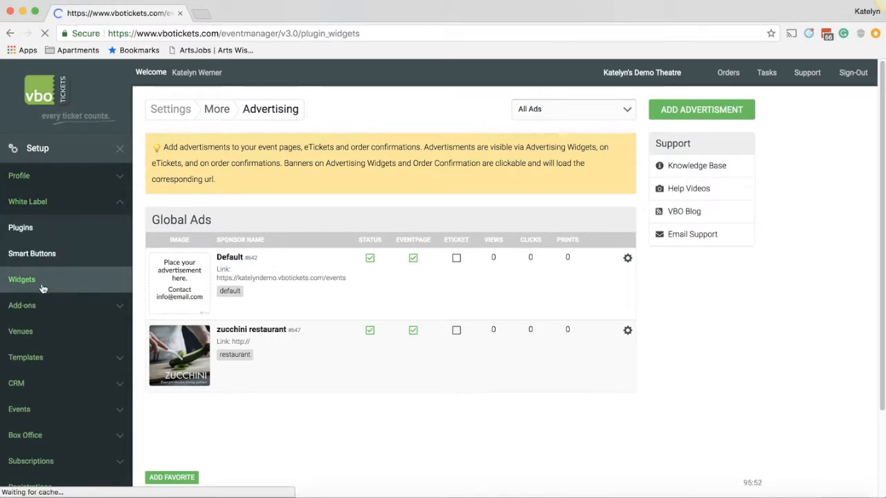
click(695, 113)
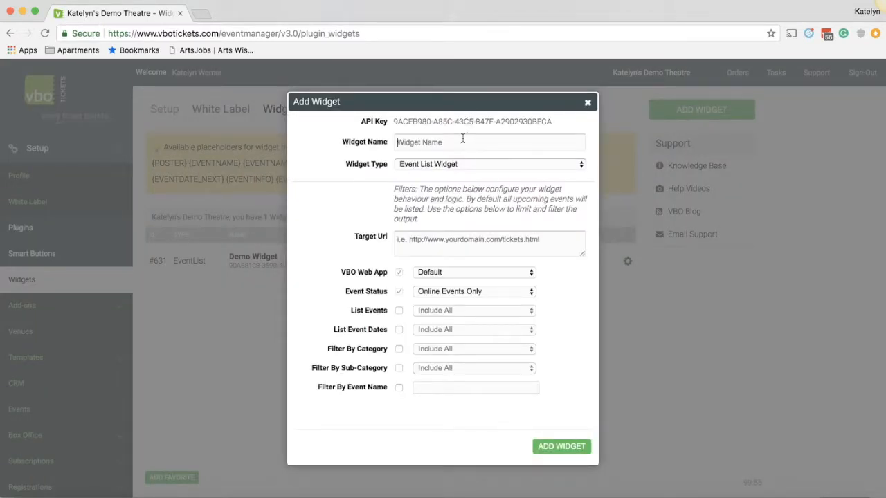
click(445, 144)
text(restaurants)
click(430, 166)
click(427, 202)
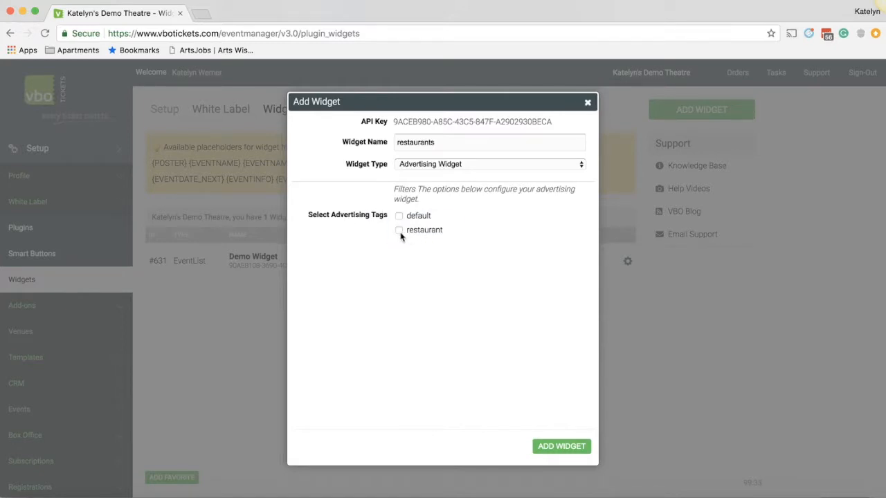
- Include the restaurant and default advertising tags in the widget and add it
click(399, 231)
click(422, 217)
click(560, 447)
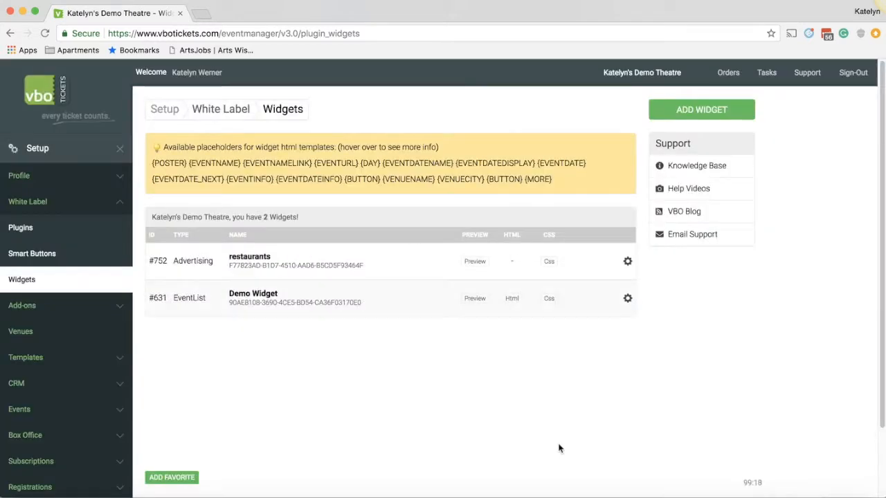
- Edit the restaurants widget so its maximum ad quantity is 2
click(628, 263)
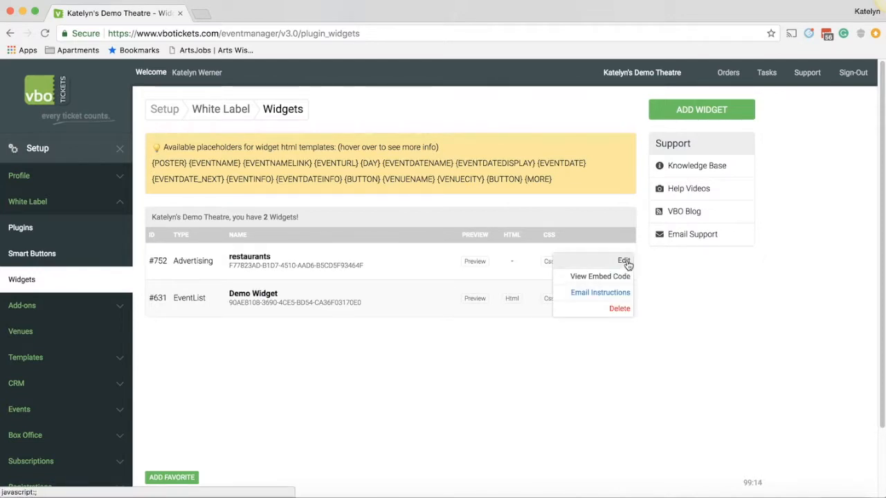
click(627, 262)
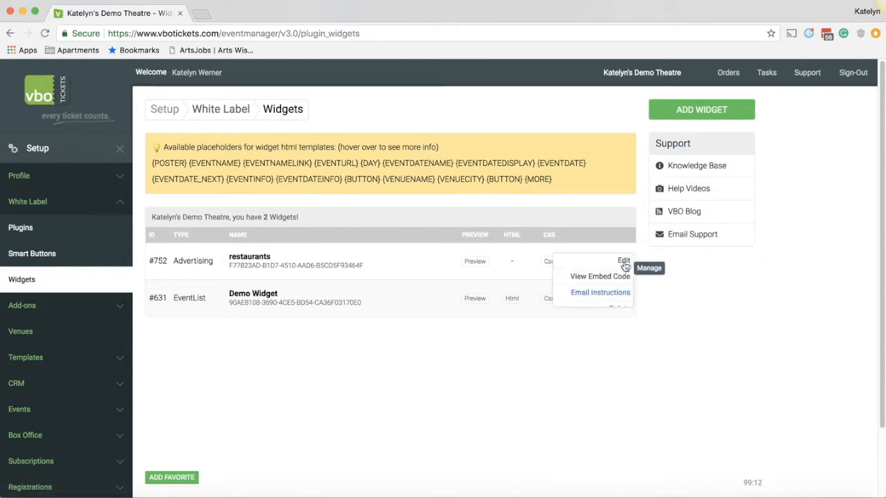
click(623, 261)
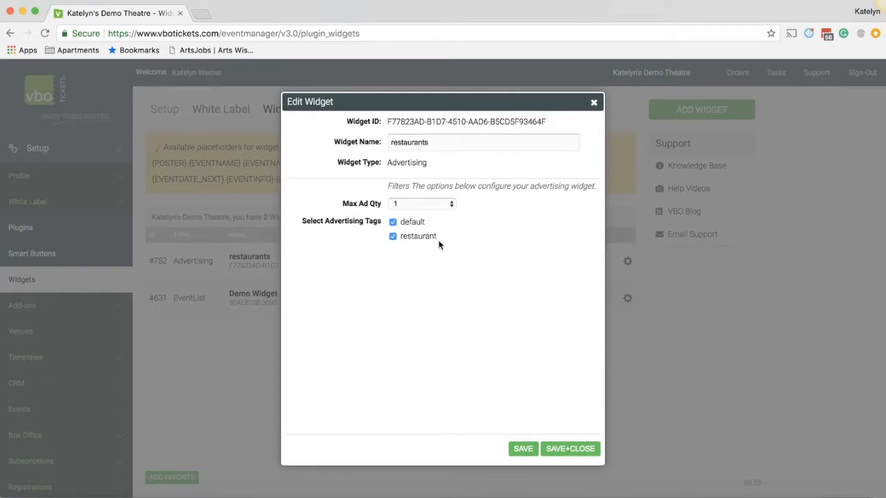
click(435, 204)
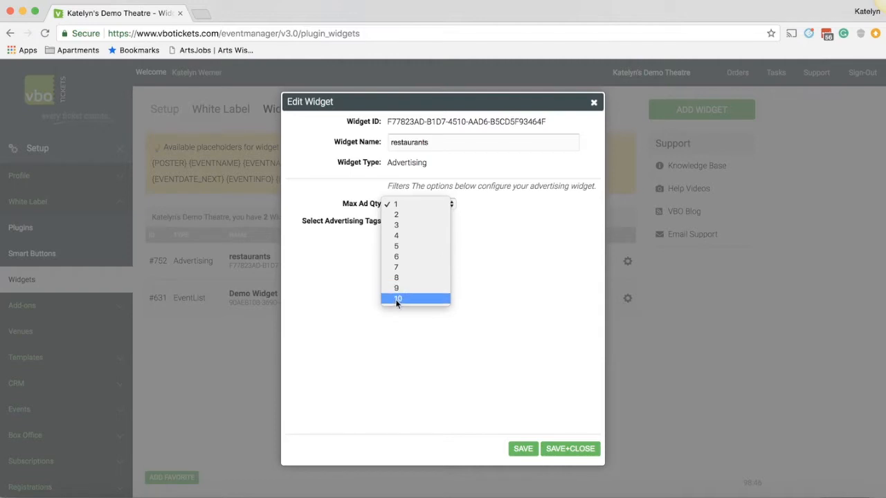
click(413, 215)
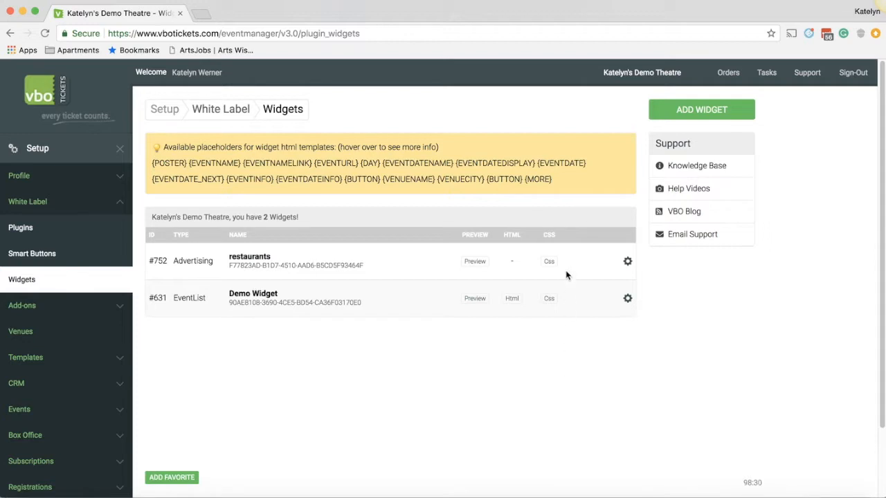
- Apply the default CSS to the restaurants widget, save it, and close the CSS editor
click(549, 263)
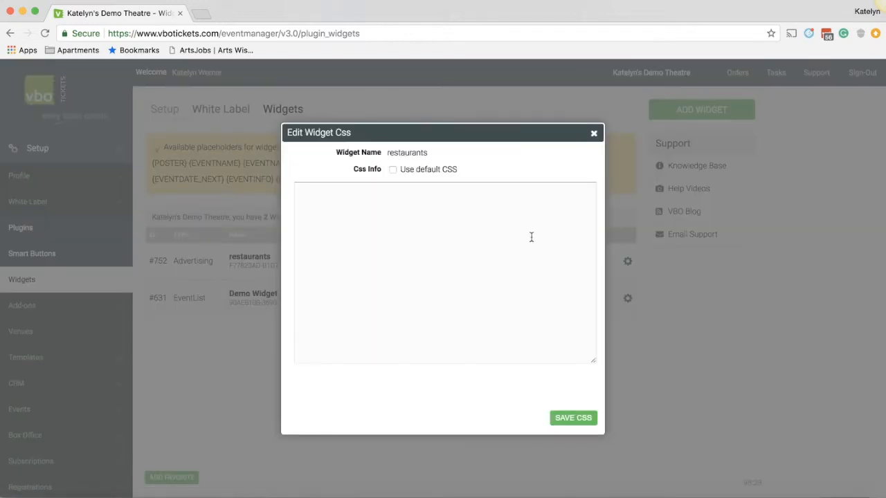
click(392, 169)
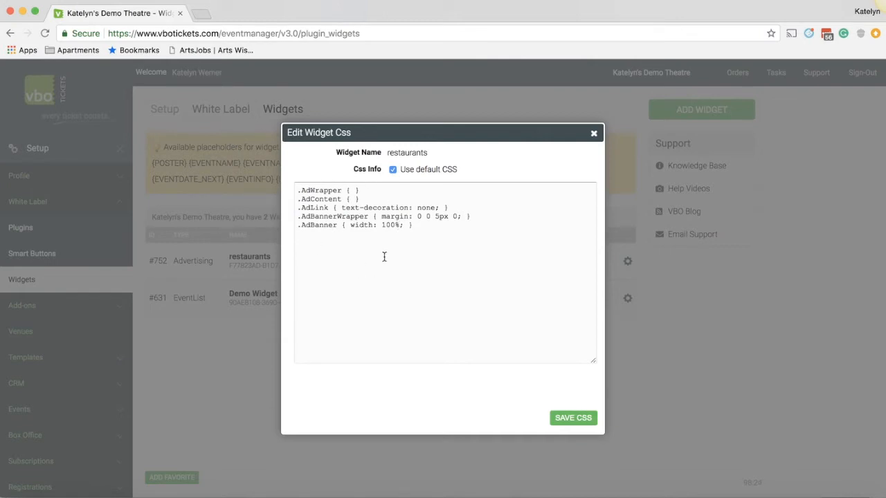
click(576, 420)
click(576, 424)
click(594, 133)
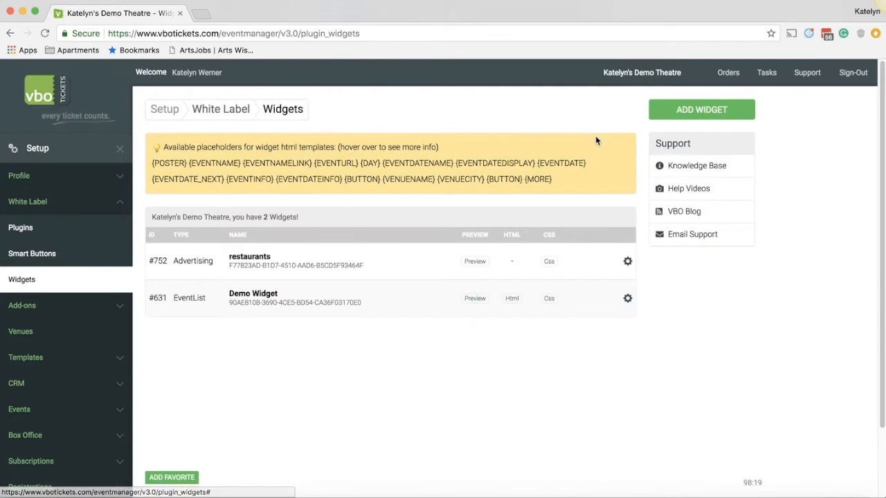
- Preview the restaurants widget to examine the ads it displays, and close the preview
click(477, 262)
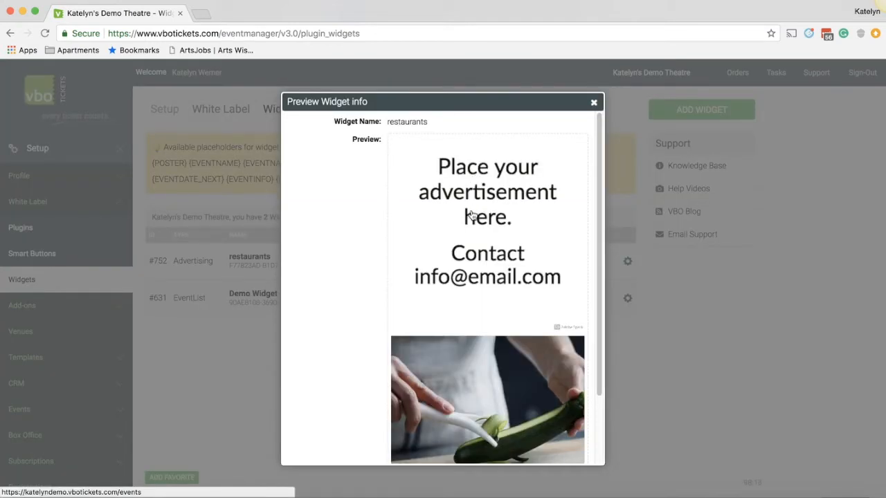
scroll(491, 172, down, 3)
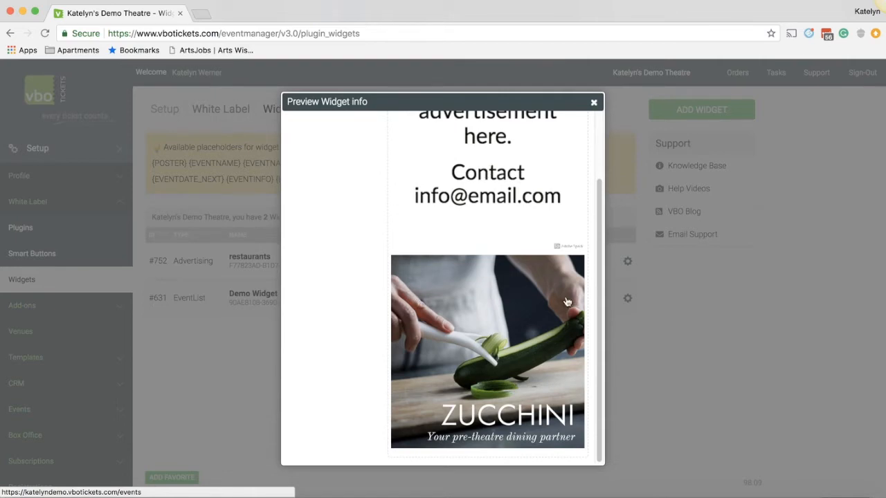
click(593, 103)
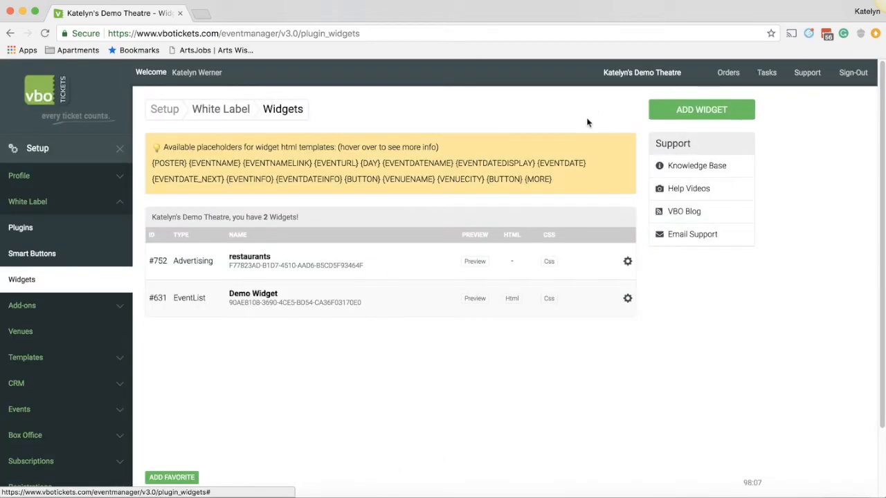
- Set the restaurants widget's maximum ad quantity to 1, save it, and check its preview
click(627, 261)
click(621, 261)
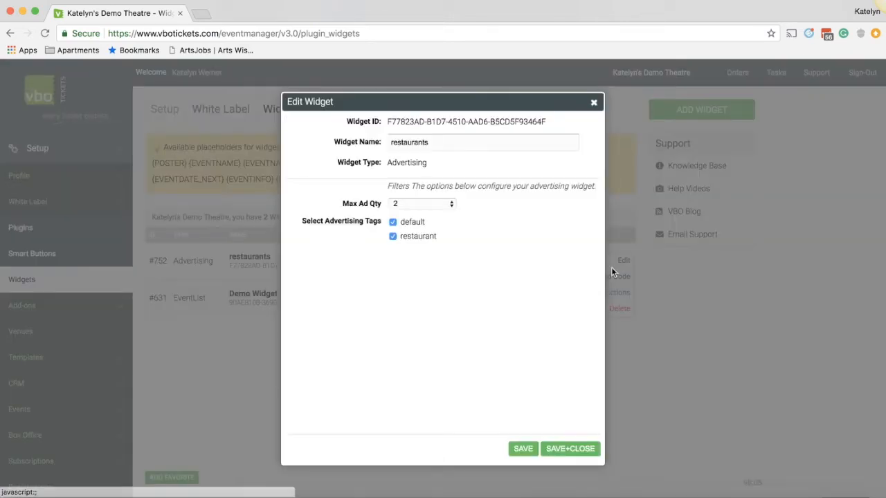
click(405, 204)
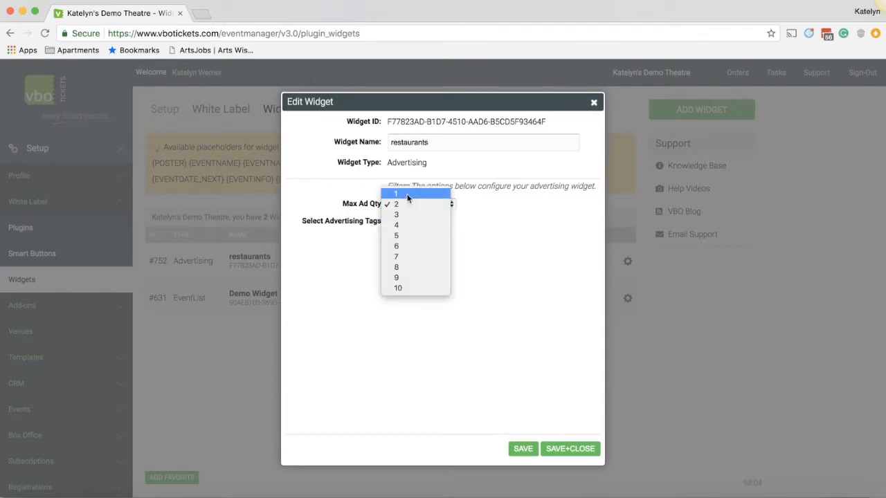
click(407, 194)
click(584, 449)
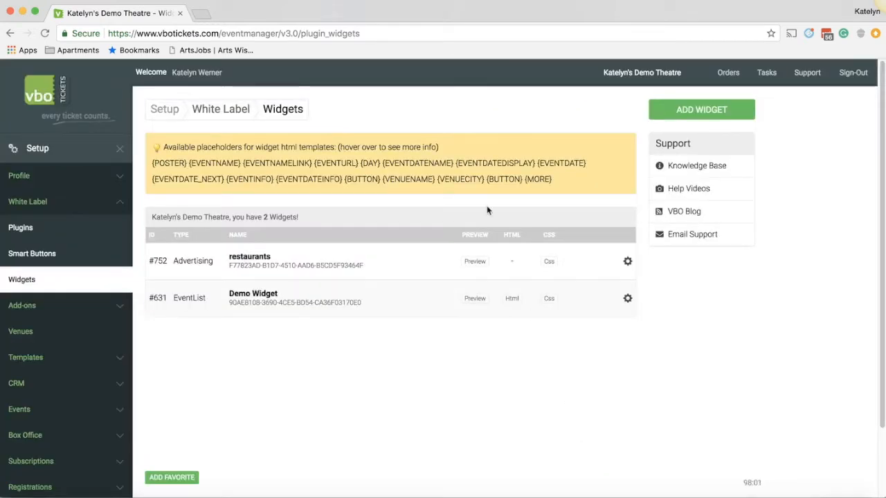
click(470, 259)
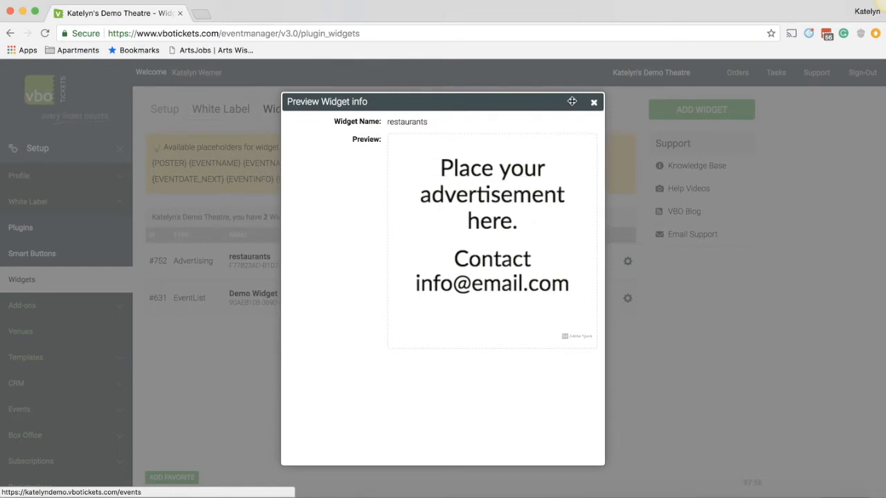
click(593, 102)
- Remove the default advertising tag from the restaurants widget, keeping only restaurant, save it, and check its preview
click(627, 262)
click(623, 262)
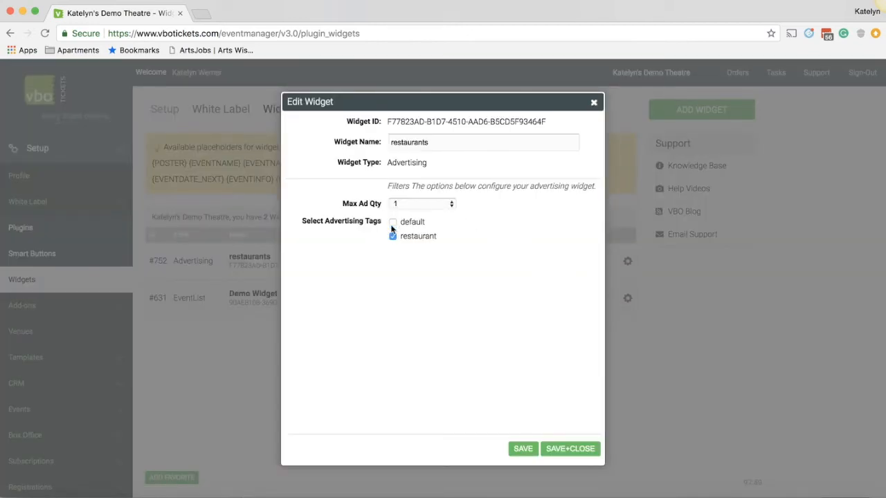
click(564, 456)
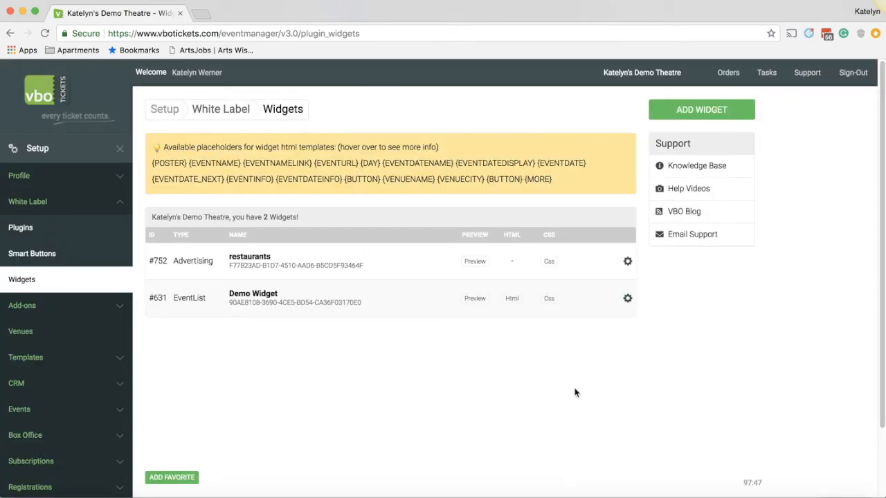
click(476, 262)
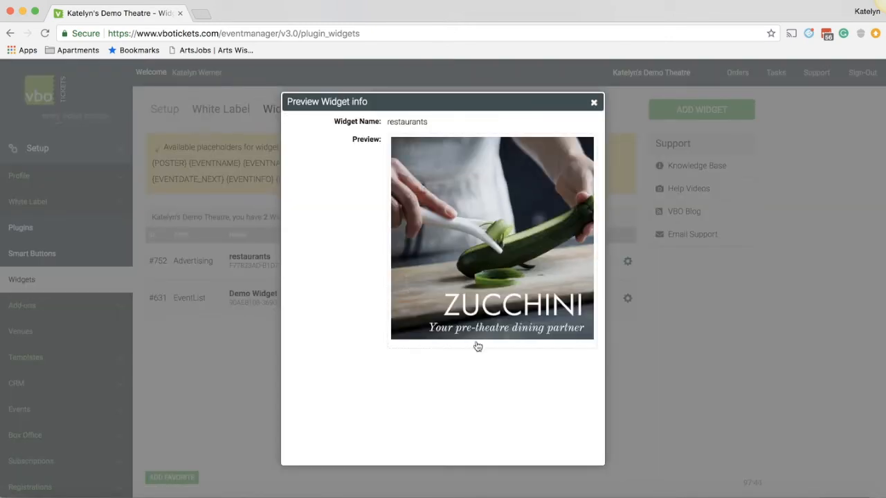
click(593, 102)
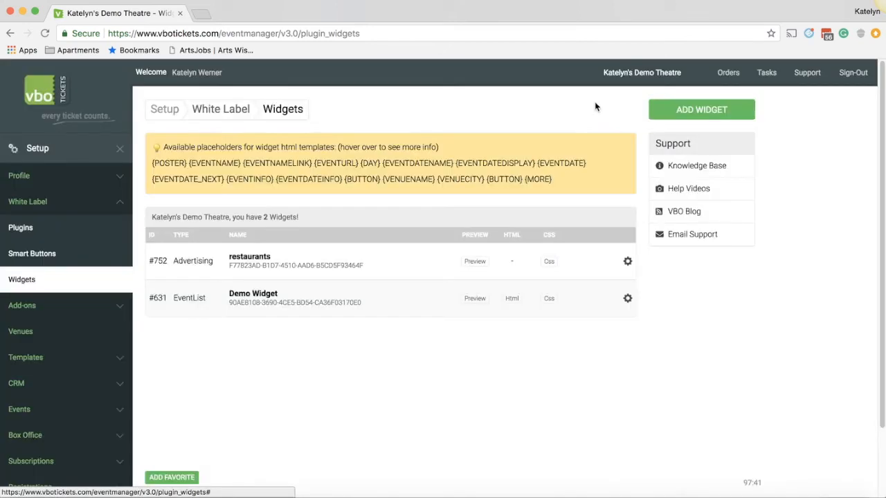
- Open the restaurants widget's embed code and examine the script that goes into the webpage body
click(627, 261)
click(613, 279)
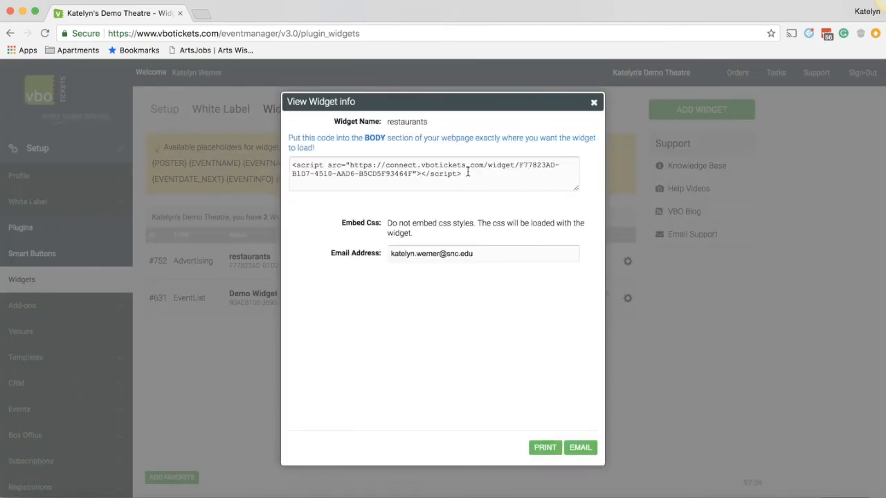
triple_click(469, 174)
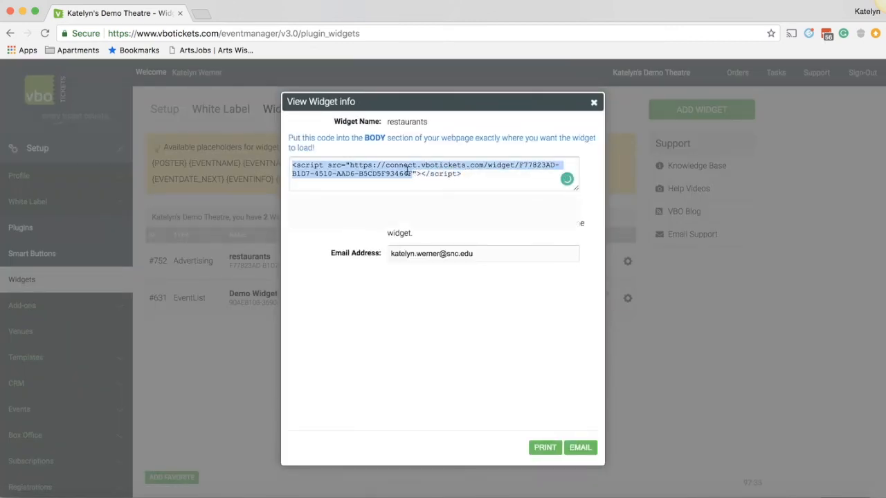
click(473, 174)
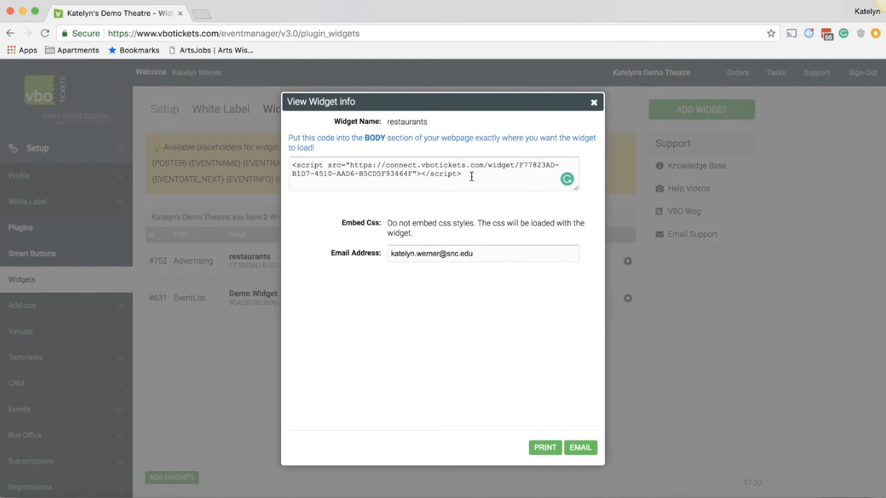